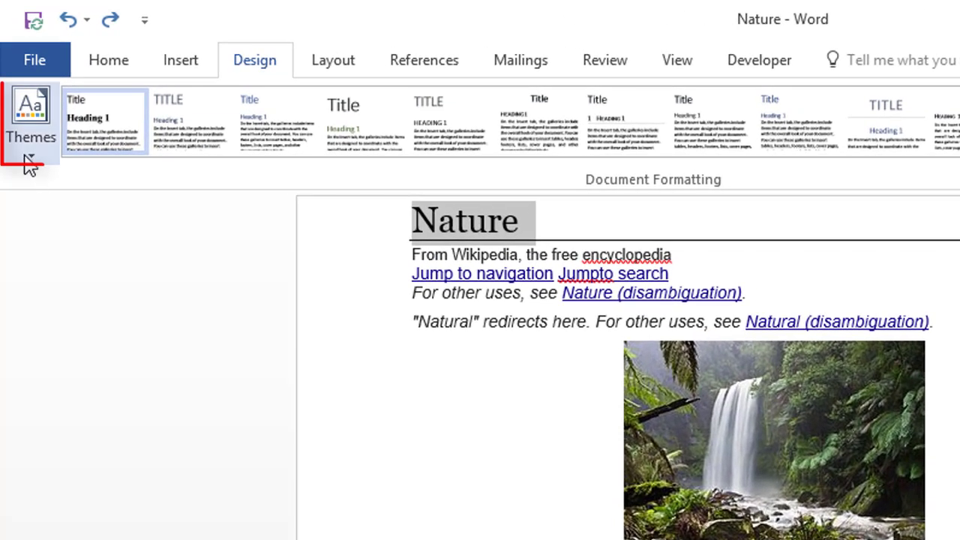
Examine the document theme choices, including saving the current theme, and the style sets, including saving a new one
{"action": "left_click", "coordinate": [21, 112]}
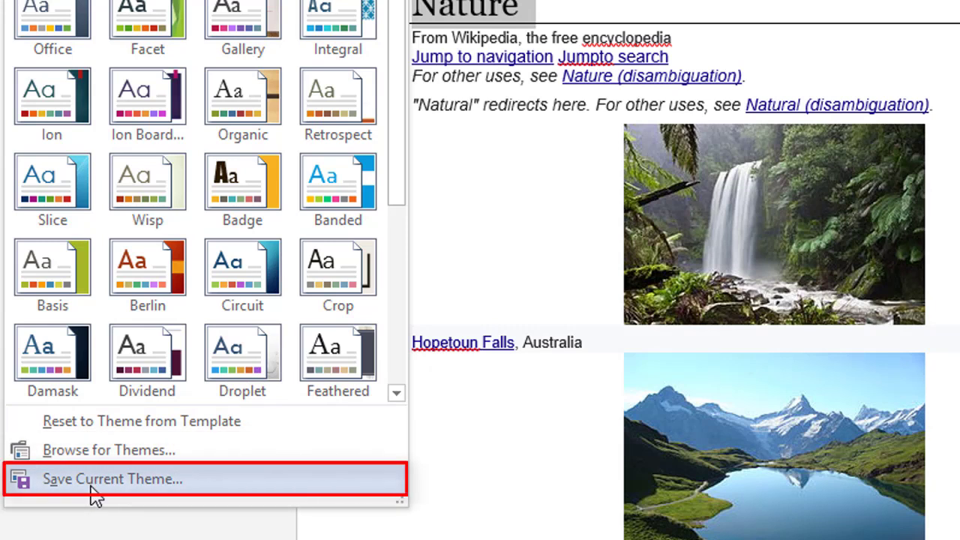
{"action": "left_click", "coordinate": [92, 514]}
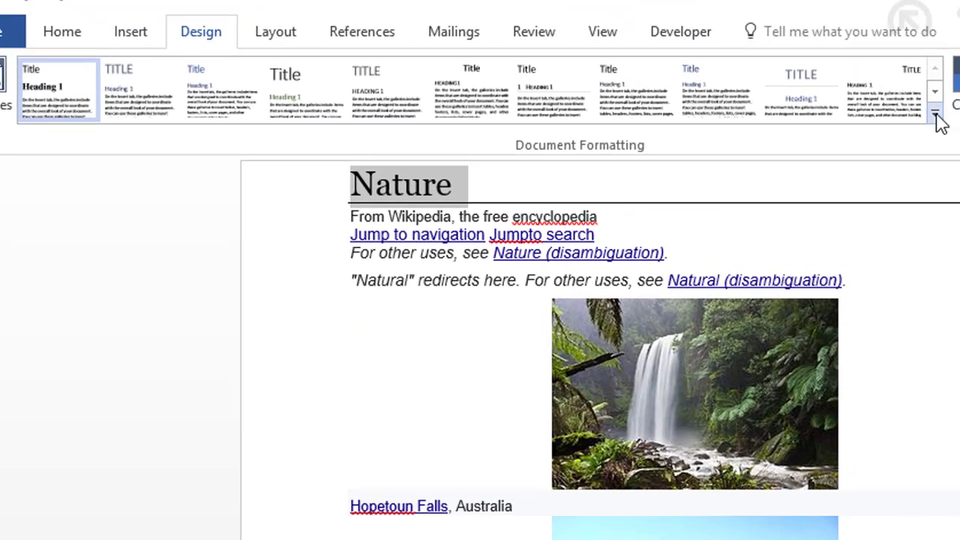
{"action": "left_click", "coordinate": [936, 114]}
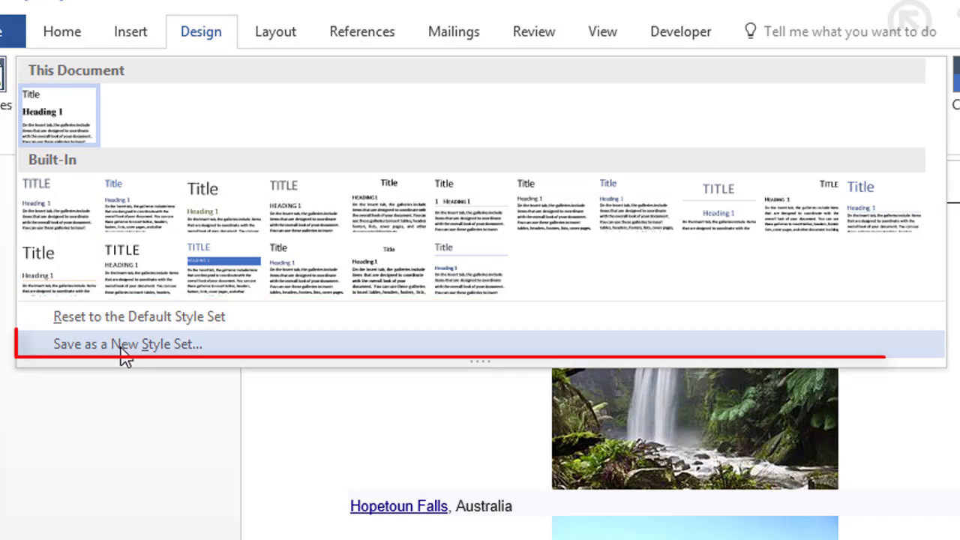
{"action": "left_click", "coordinate": [123, 381]}
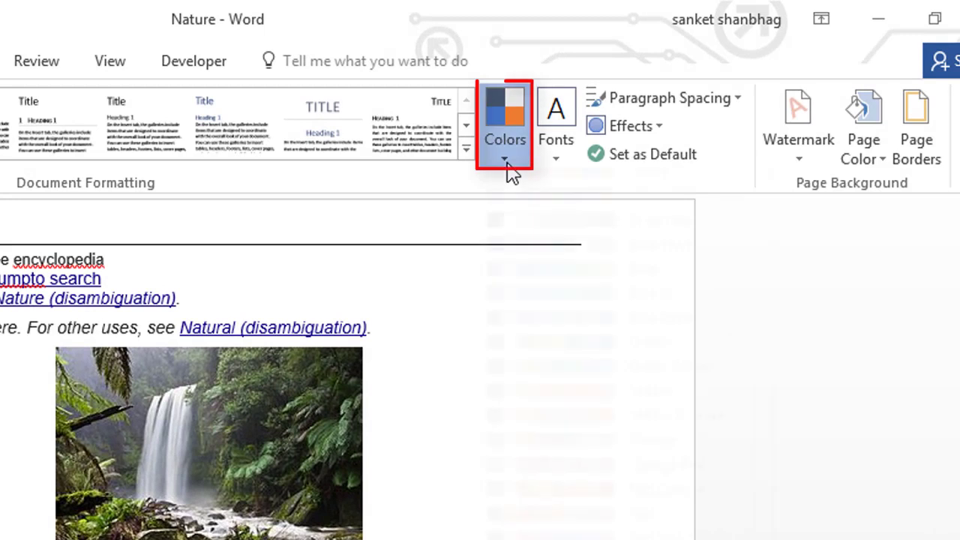
Review the theme color palettes, including the option to customize colors, and the theme font sets
{"action": "left_click", "coordinate": [507, 161]}
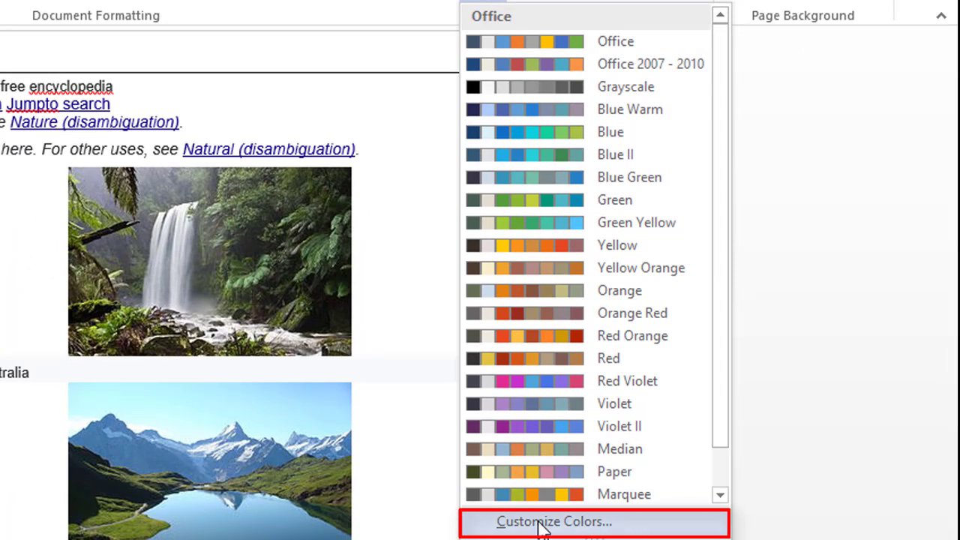
{"action": "key", "text": "Escape"}
{"action": "left_click", "coordinate": [517, 147]}
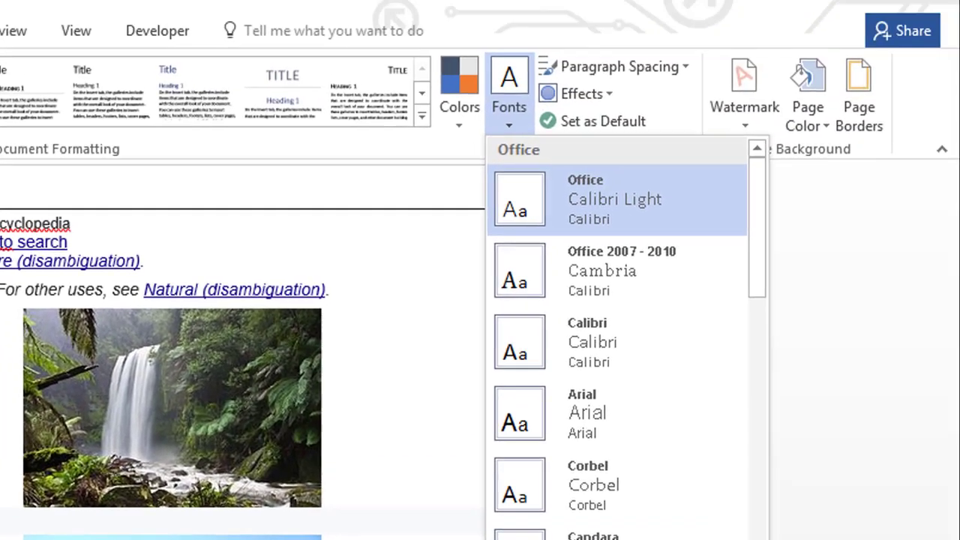
{"action": "key", "text": "Escape"}
Look through the built-in paragraph spacing presets and the available theme effects without applying any
{"action": "left_click", "coordinate": [682, 95]}
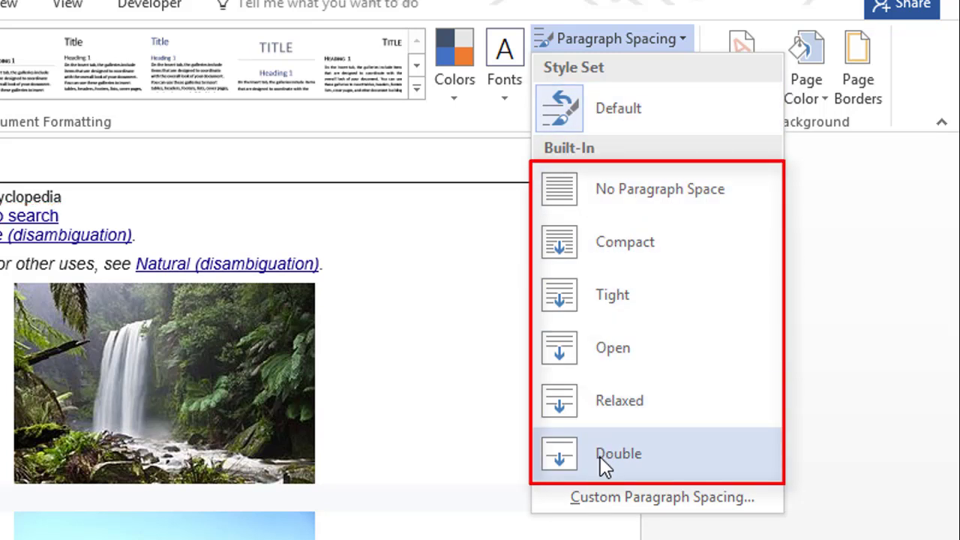
{"action": "left_click", "coordinate": [591, 498]}
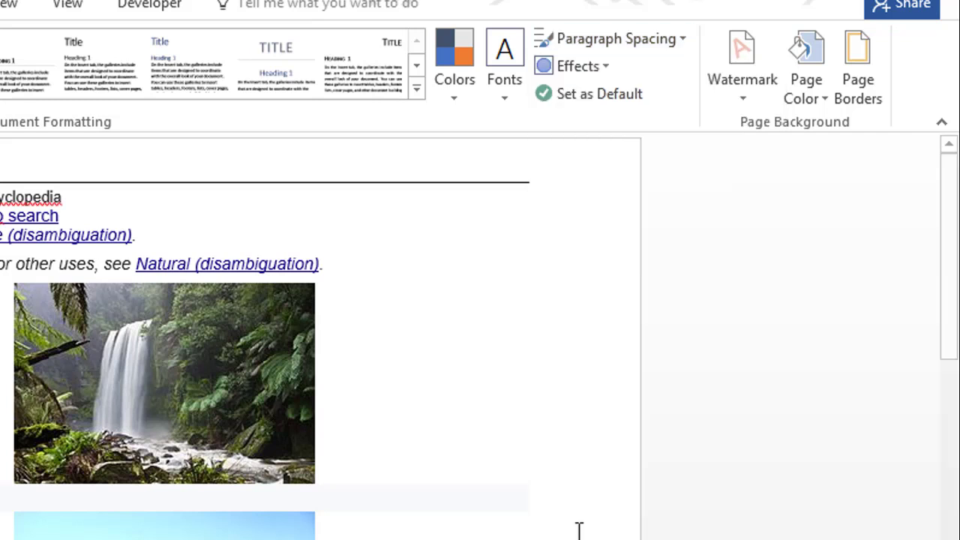
{"action": "left_click", "coordinate": [614, 67]}
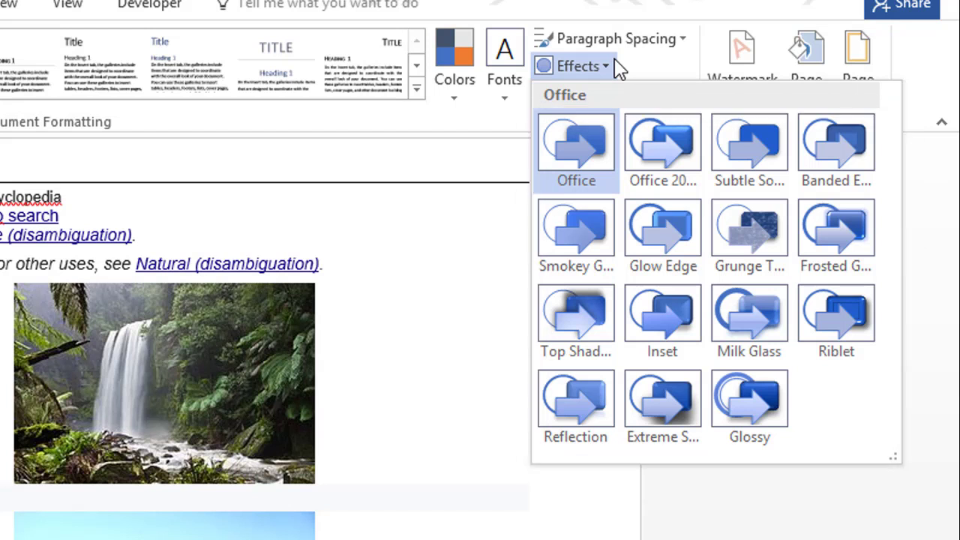
{"action": "left_click", "coordinate": [614, 65]}
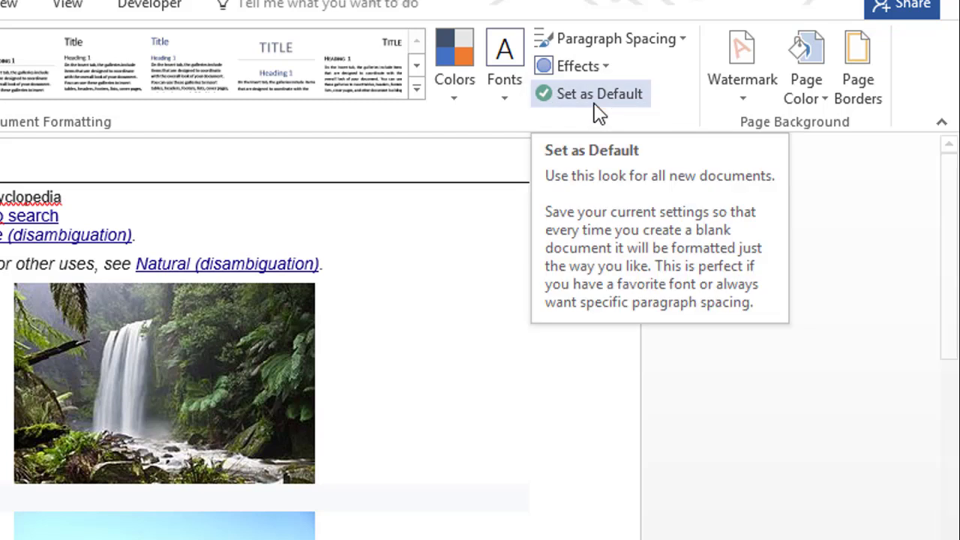
Examine the watermark gallery and its options for more, custom, removed and saved watermarks
{"action": "left_click", "coordinate": [745, 105]}
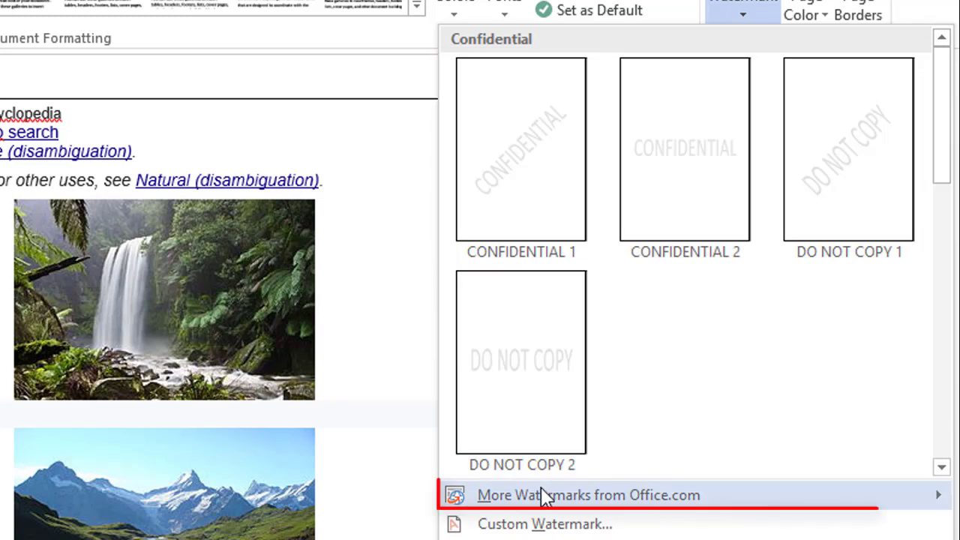
{"action": "mouse_move", "coordinate": [545, 497]}
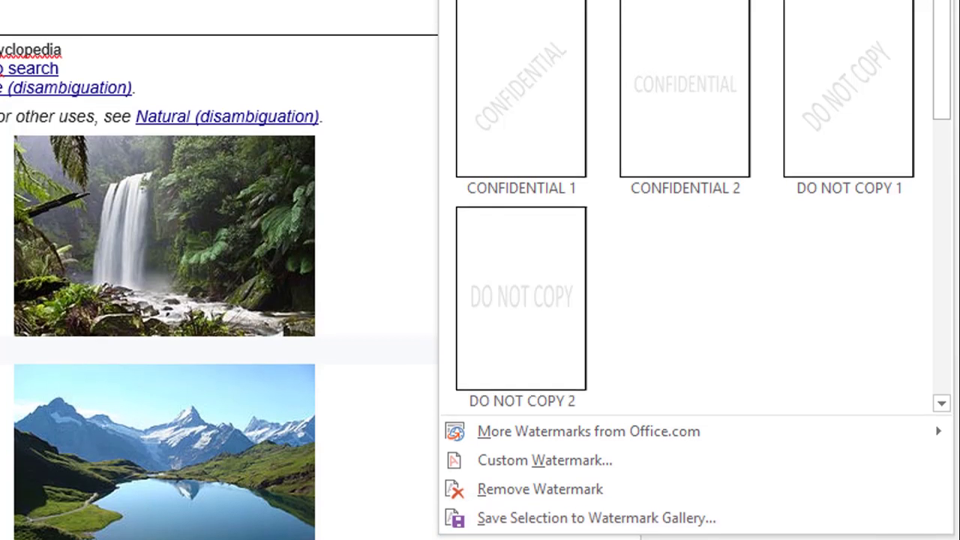
{"action": "left_click", "coordinate": [675, 534]}
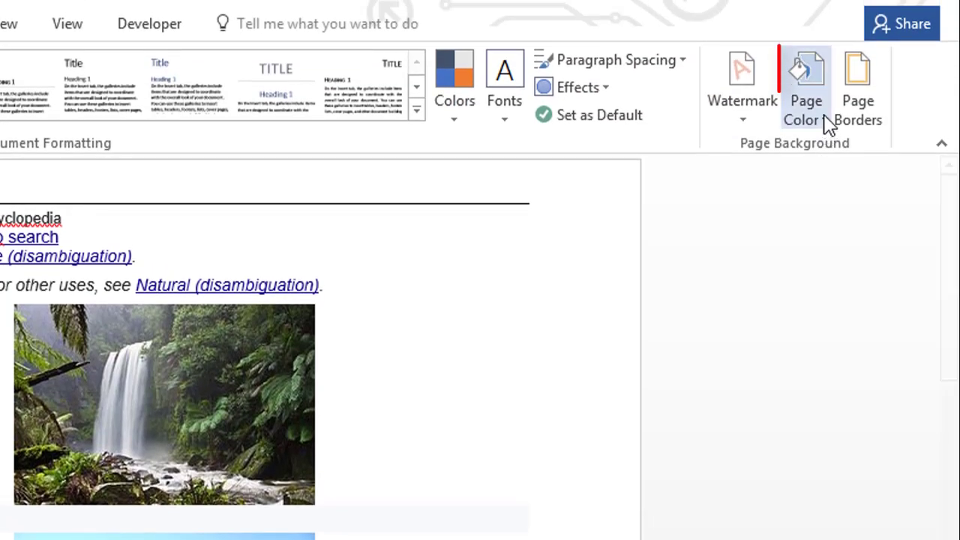
Review the page color choices and the gradient, texture, pattern and picture fill effects, leaving the page background unchanged
{"action": "left_click", "coordinate": [828, 123]}
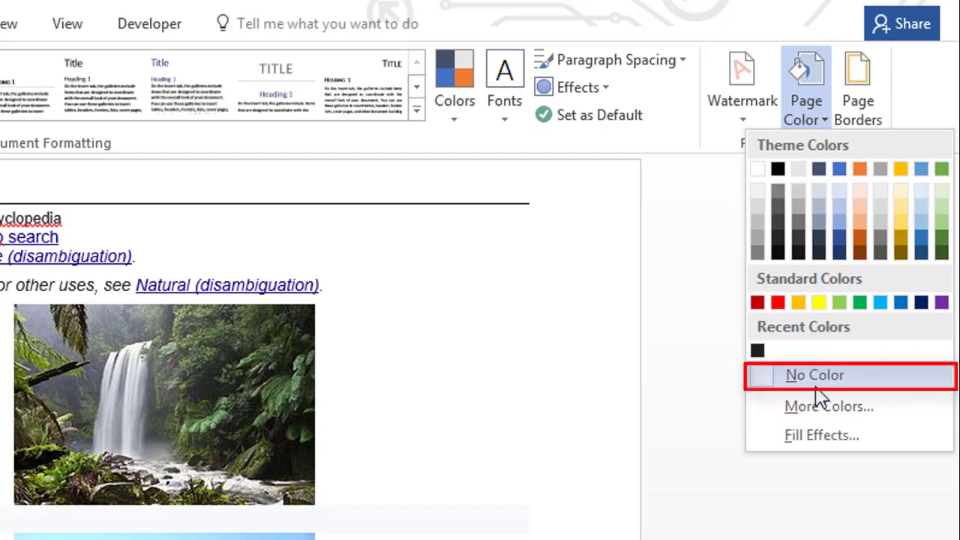
{"action": "left_click", "coordinate": [812, 443]}
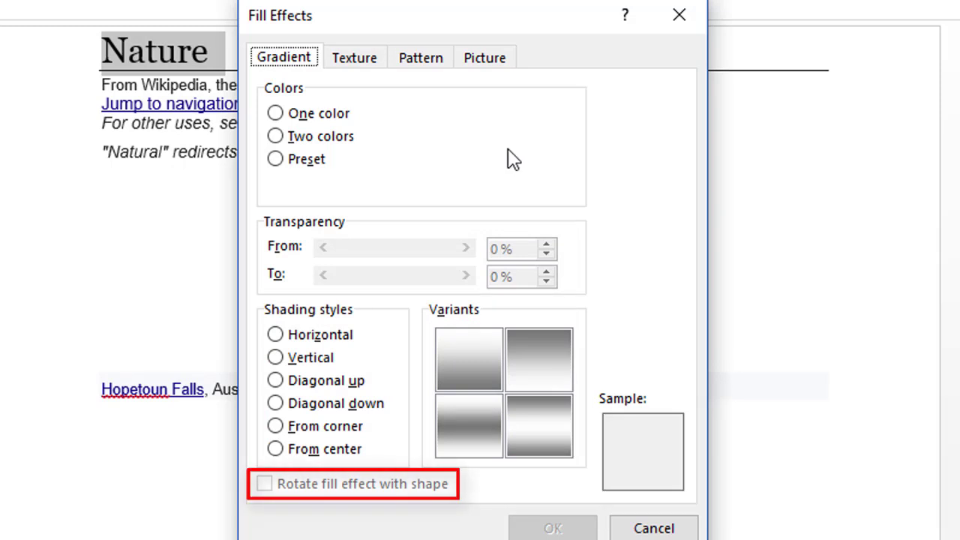
{"action": "left_click", "coordinate": [368, 60]}
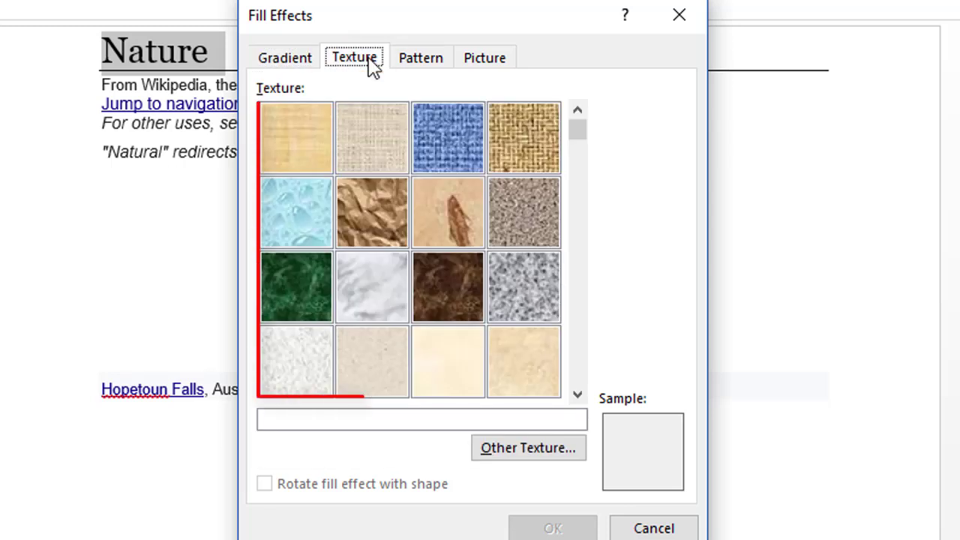
{"action": "left_click", "coordinate": [411, 65]}
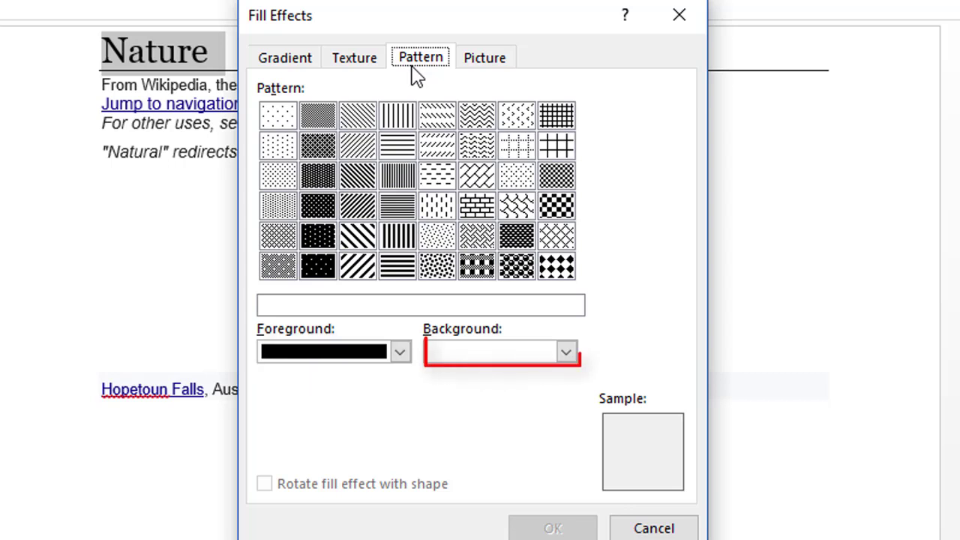
{"action": "left_click", "coordinate": [485, 68]}
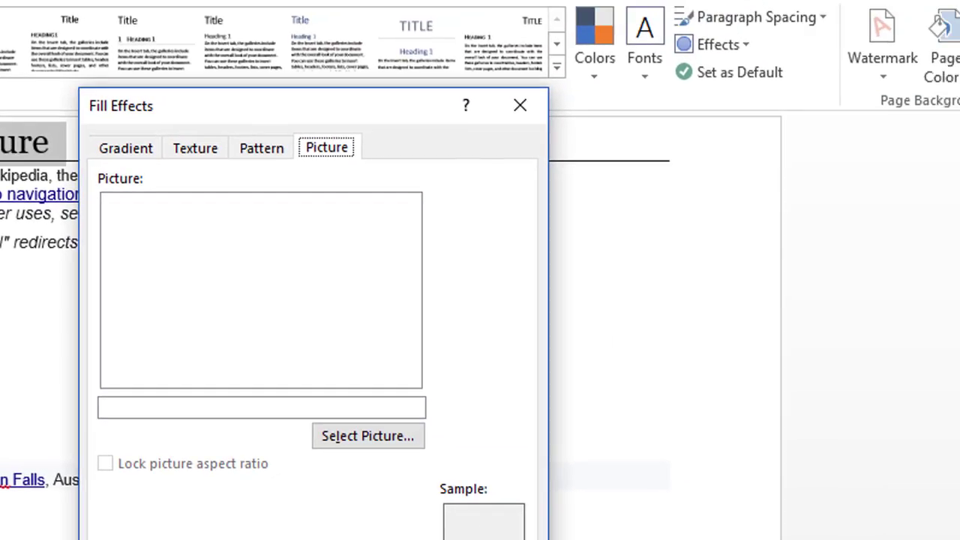
{"action": "left_click", "coordinate": [651, 528]}
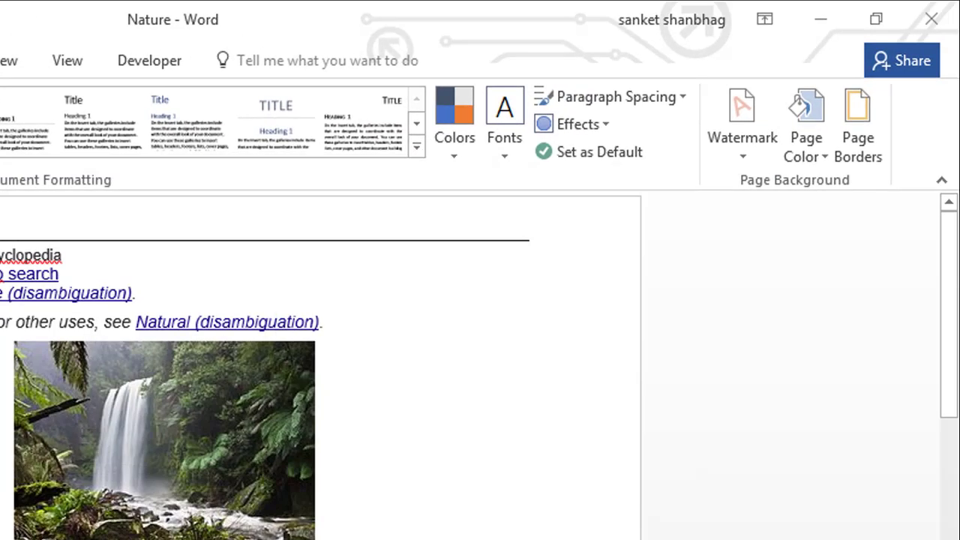
Examine the paragraph border settings for the Nature heading, including where they apply and their distance-from-text options
{"action": "left_click", "coordinate": [872, 161]}
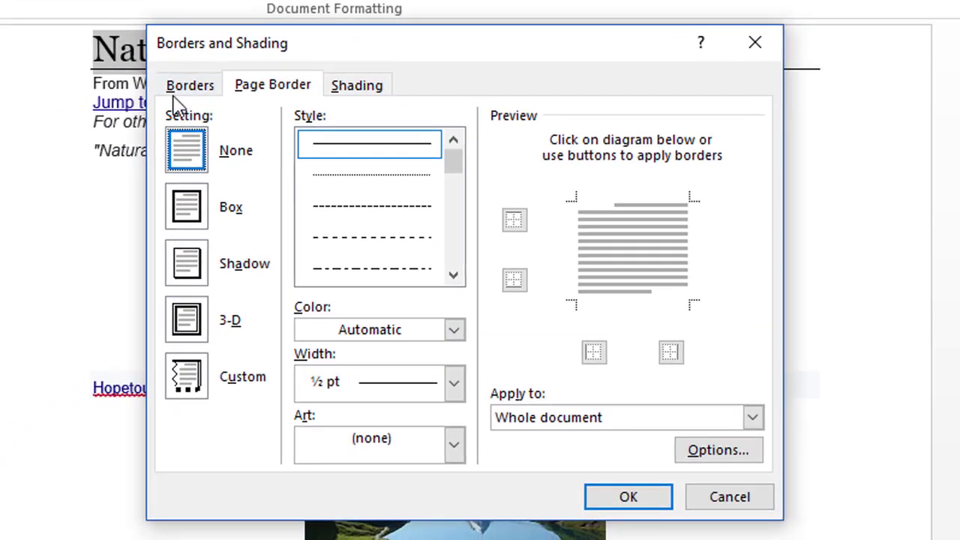
{"action": "left_click", "coordinate": [173, 96]}
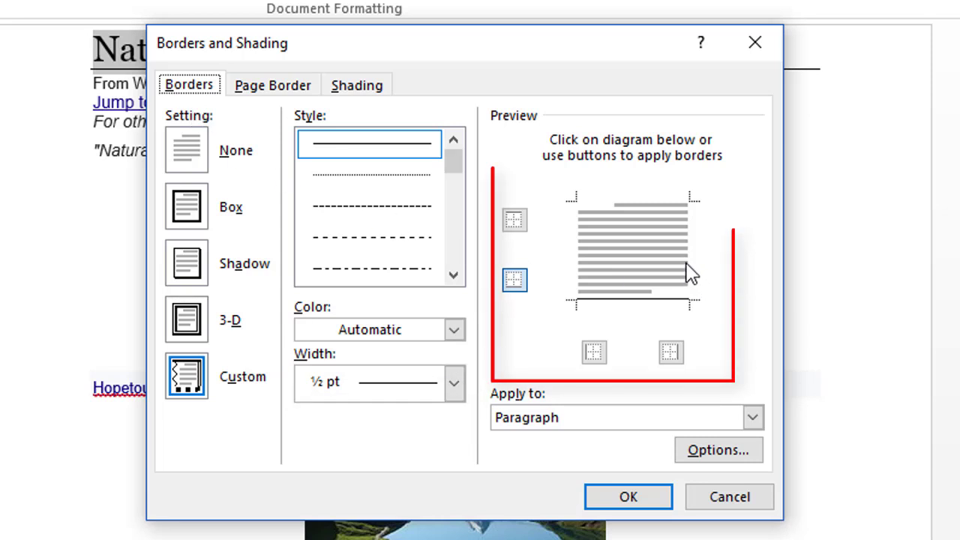
{"action": "left_click", "coordinate": [754, 422]}
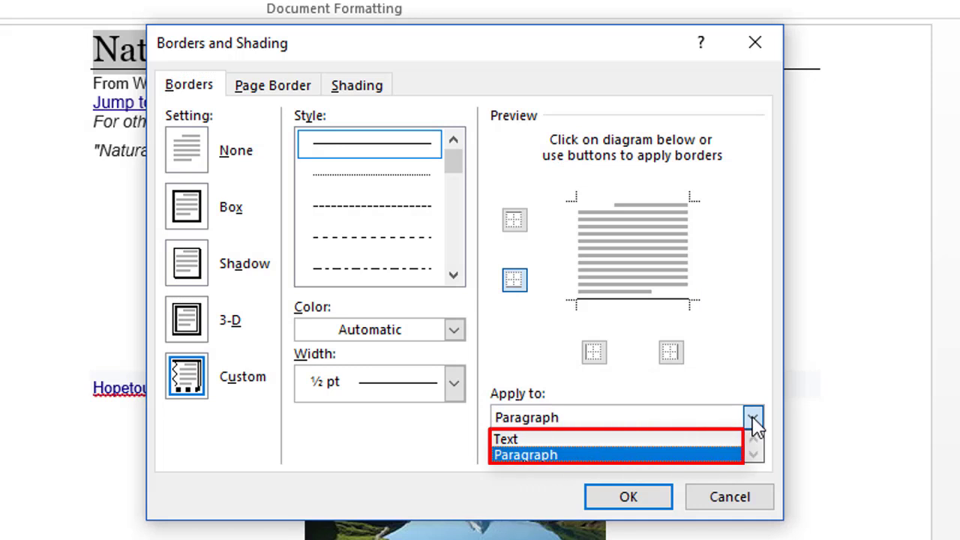
{"action": "left_click", "coordinate": [753, 421]}
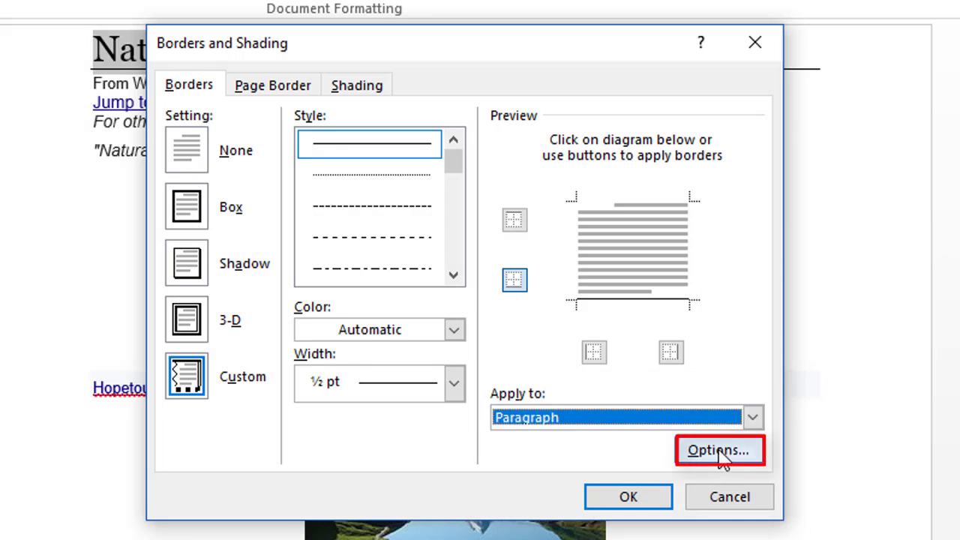
{"action": "left_click", "coordinate": [719, 451]}
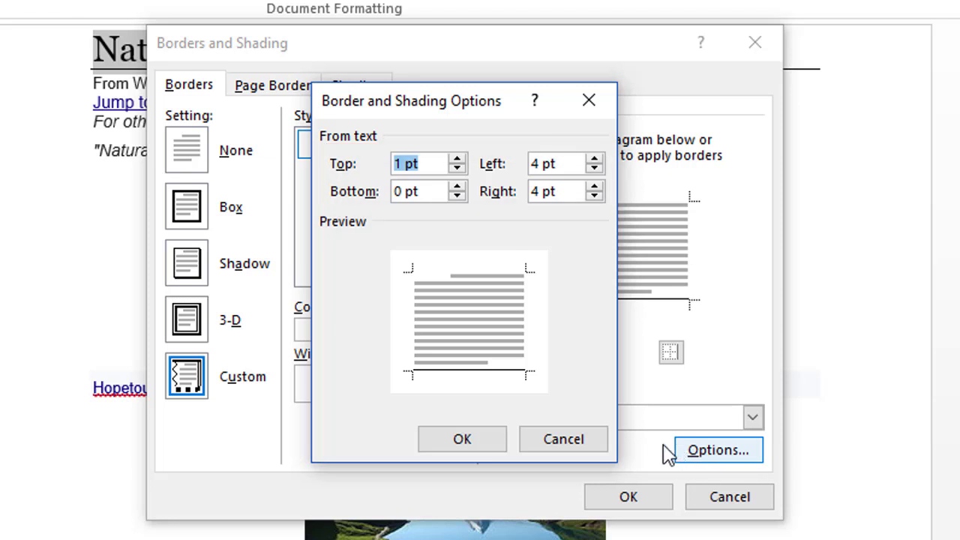
{"action": "left_click", "coordinate": [598, 442]}
Review the page border settings and the parts of the document they can apply to
{"action": "left_click", "coordinate": [249, 86]}
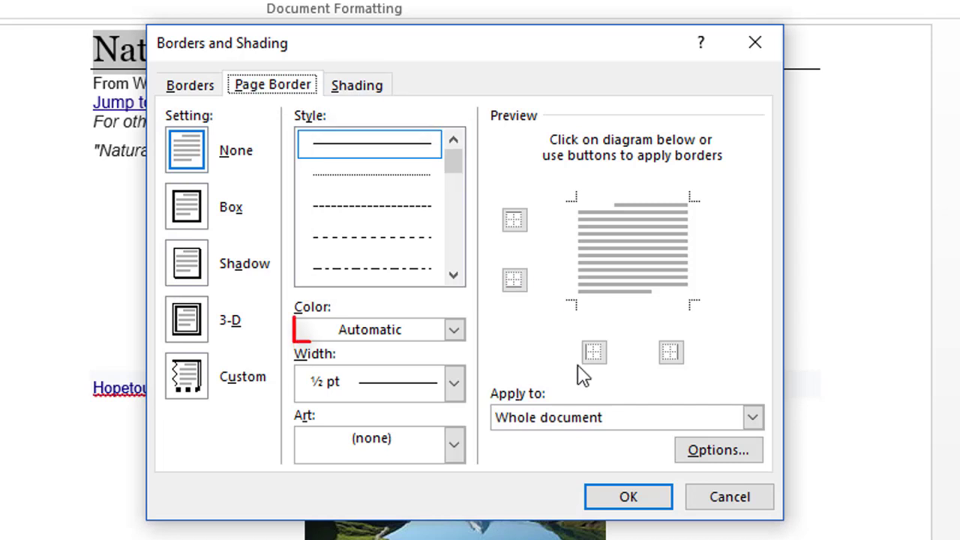
{"action": "left_click", "coordinate": [751, 419]}
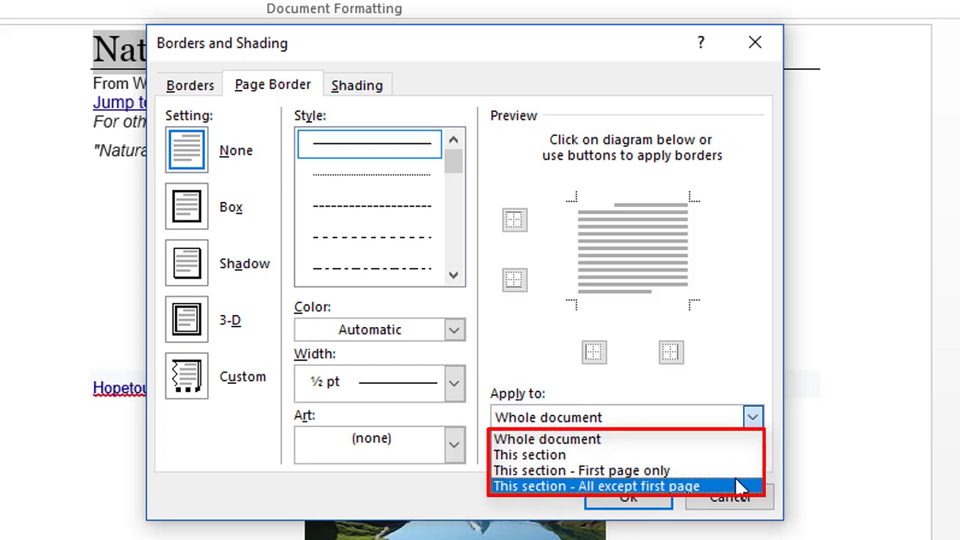
{"action": "left_click", "coordinate": [753, 417]}
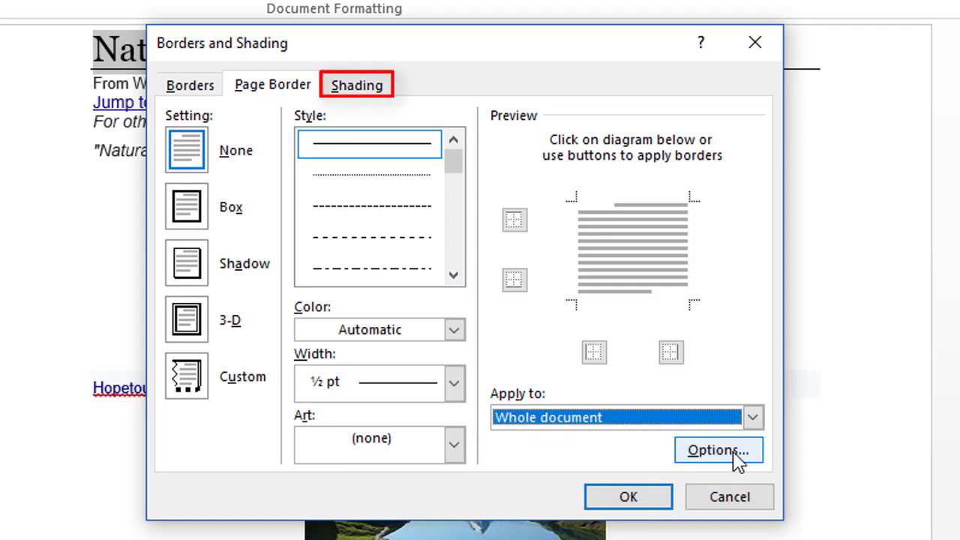
Review the shading fill, pattern and apply-to options, and leave Borders and Shading without applying changes
{"action": "left_click", "coordinate": [360, 87]}
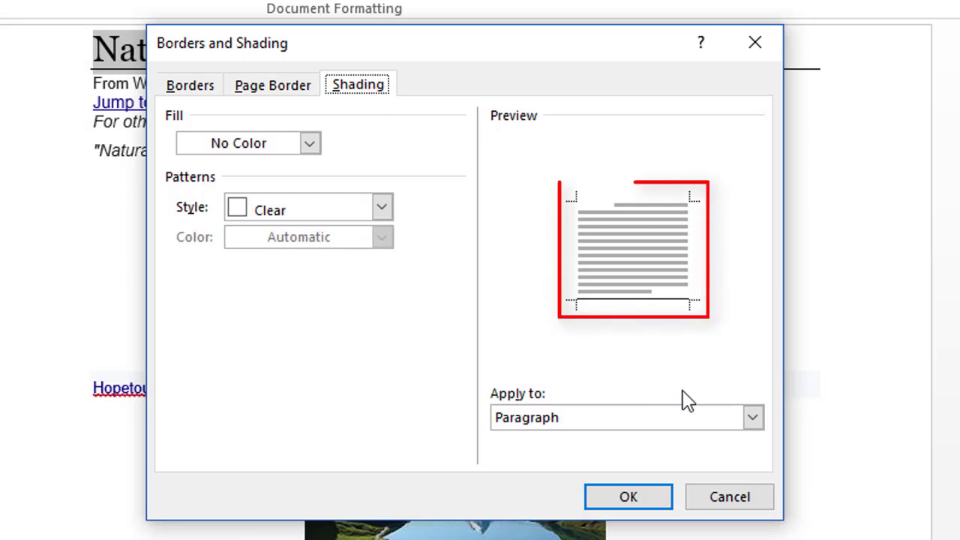
{"action": "left_click", "coordinate": [751, 417]}
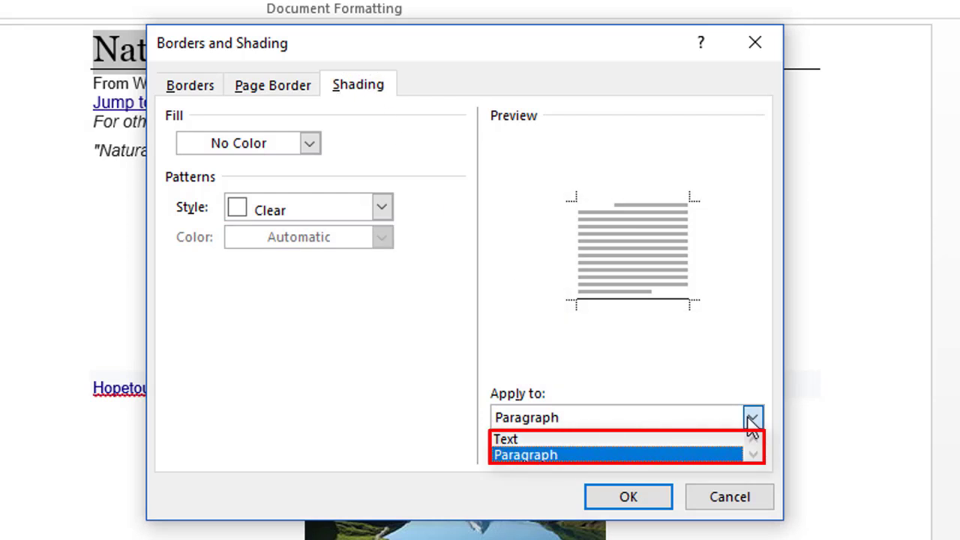
{"action": "left_click", "coordinate": [751, 417]}
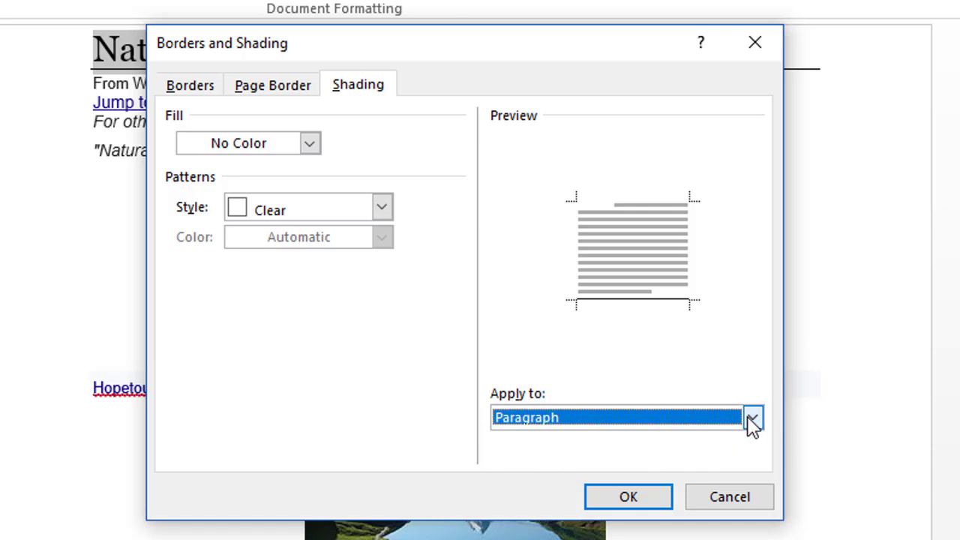
{"action": "left_click", "coordinate": [728, 497]}
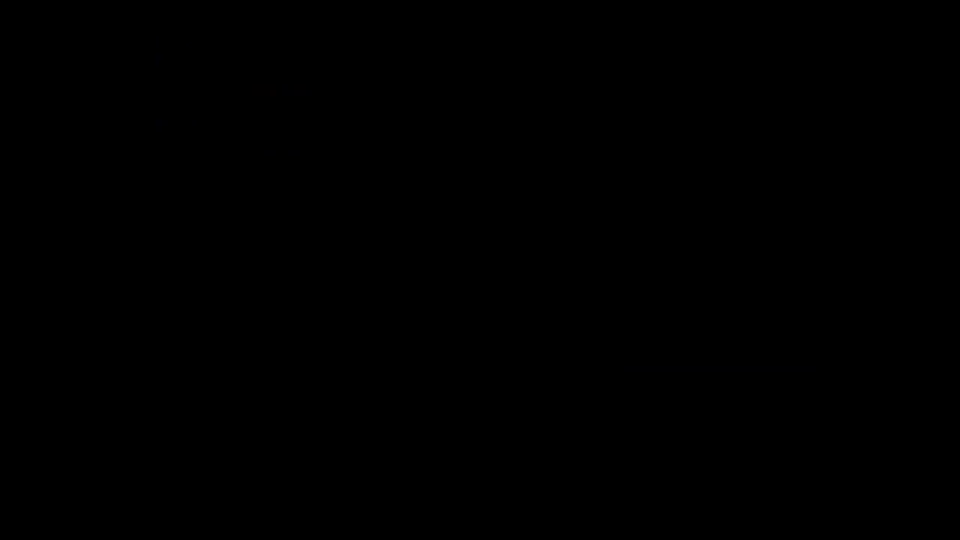